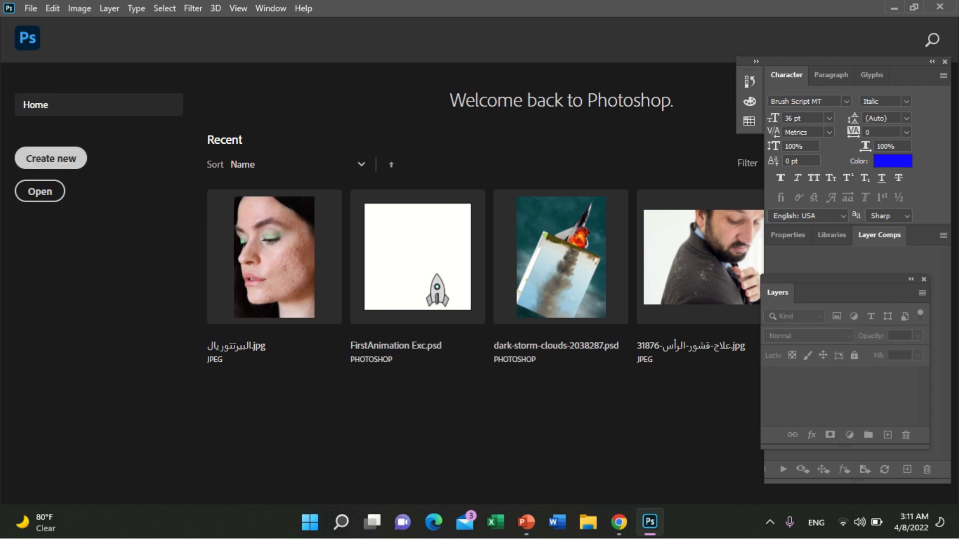
# Create a new 50 x 50 pixel document named "tutorial", with pixels as the width unit.
pyautogui.click(50, 158)
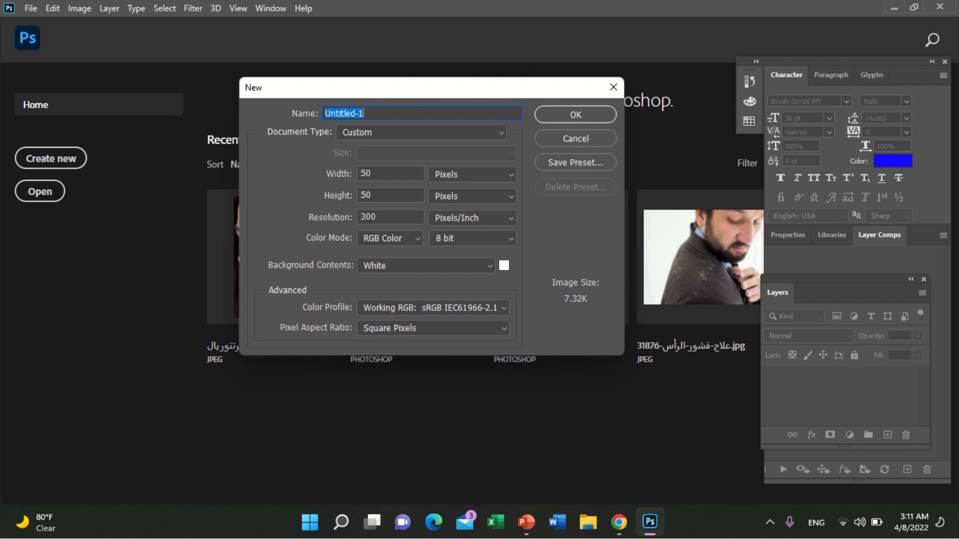
pyautogui.click(471, 175)
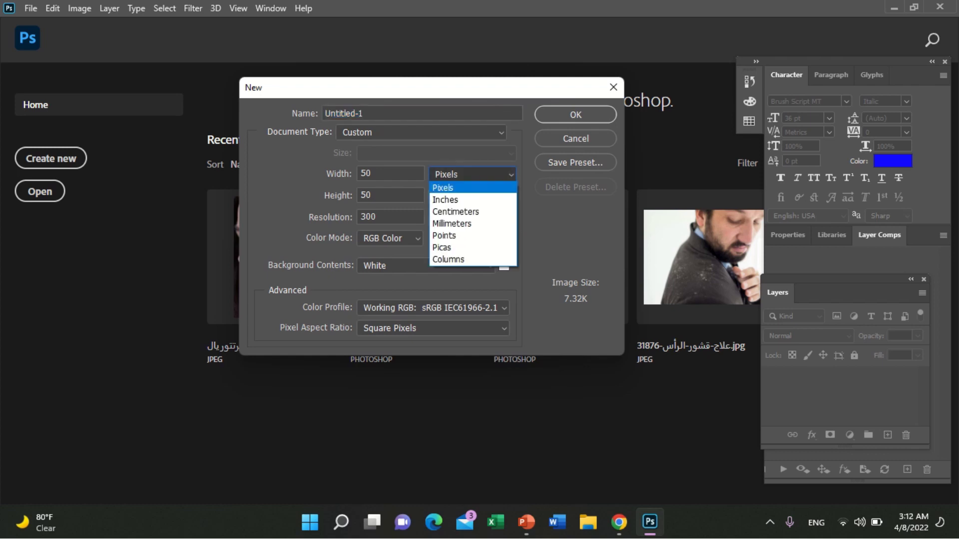
pyautogui.click(446, 186)
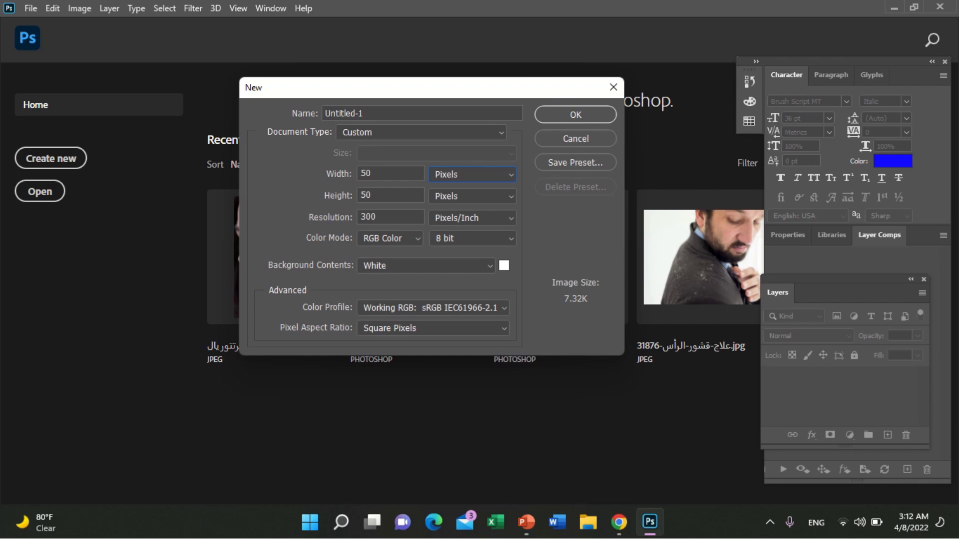
pyautogui.doubleClick(343, 113)
pyautogui.press('BackSpace')
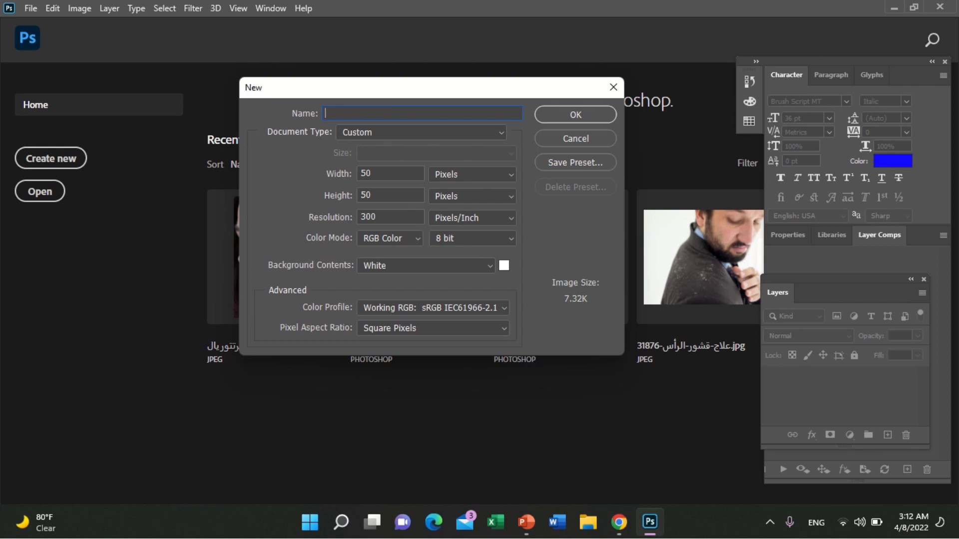
pyautogui.write('tutorial')
pyautogui.press('Return')
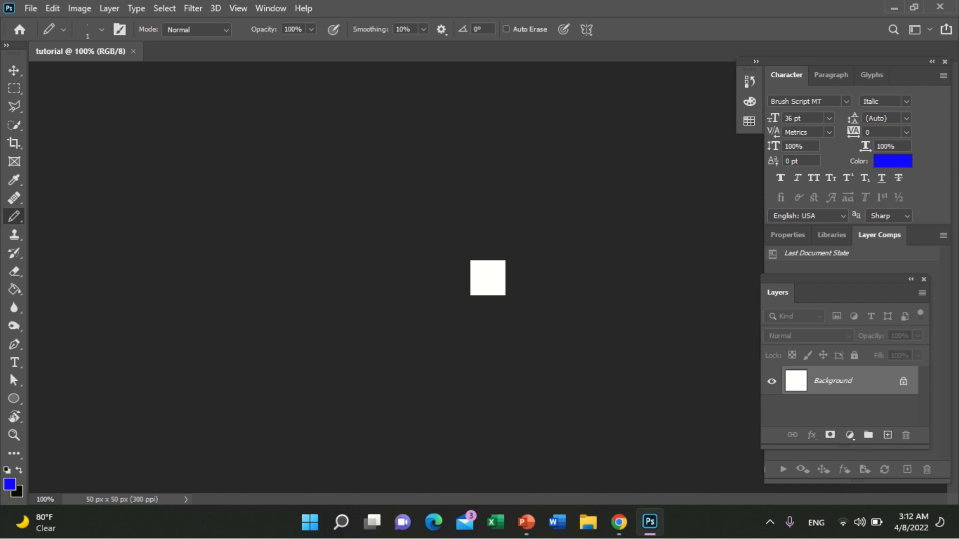
# Choose pixels as the gridline spacing unit in the Guides, Grid & Slices preferences.
pyautogui.hotkey('ctrl', '+')
pyautogui.hotkey('ctrl', '+')
pyautogui.hotkey('ctrl', '+')
pyautogui.hotkey('ctrl', '+')
pyautogui.hotkey('ctrl', '+')
pyautogui.hotkey('ctrl', '+')
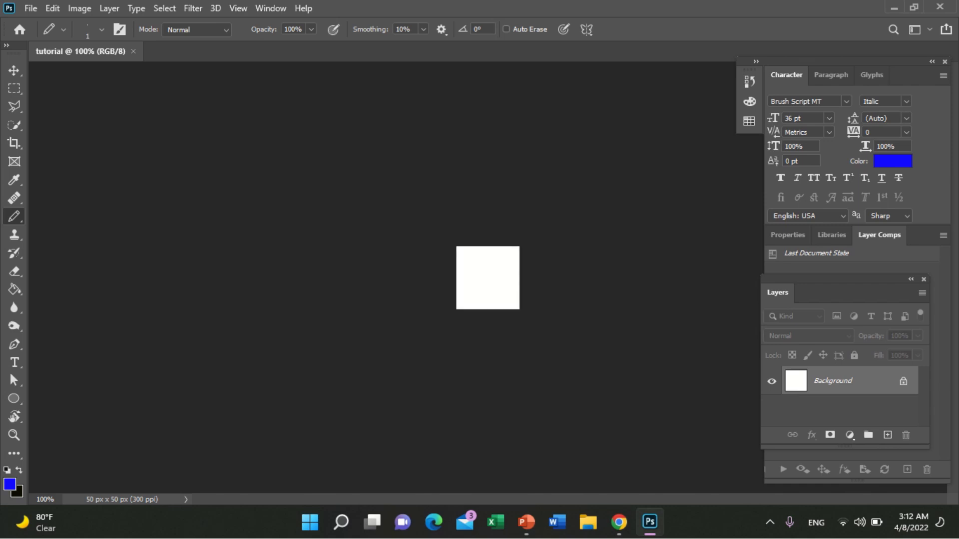
pyautogui.hotkey('ctrl', '+')
pyautogui.hotkey('ctrl', '+')
pyautogui.hotkey('ctrl', '+')
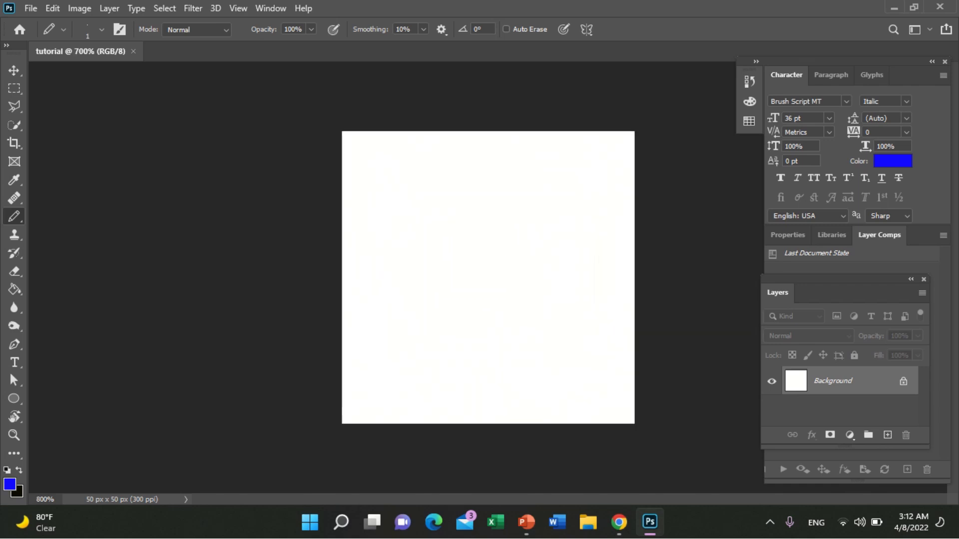
pyautogui.hotkey('ctrl', '-')
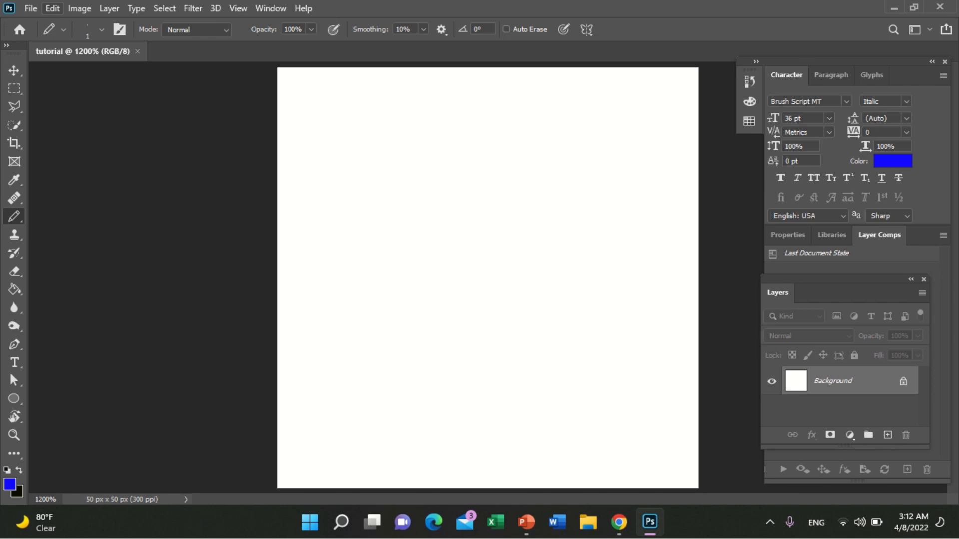
pyautogui.click(52, 8)
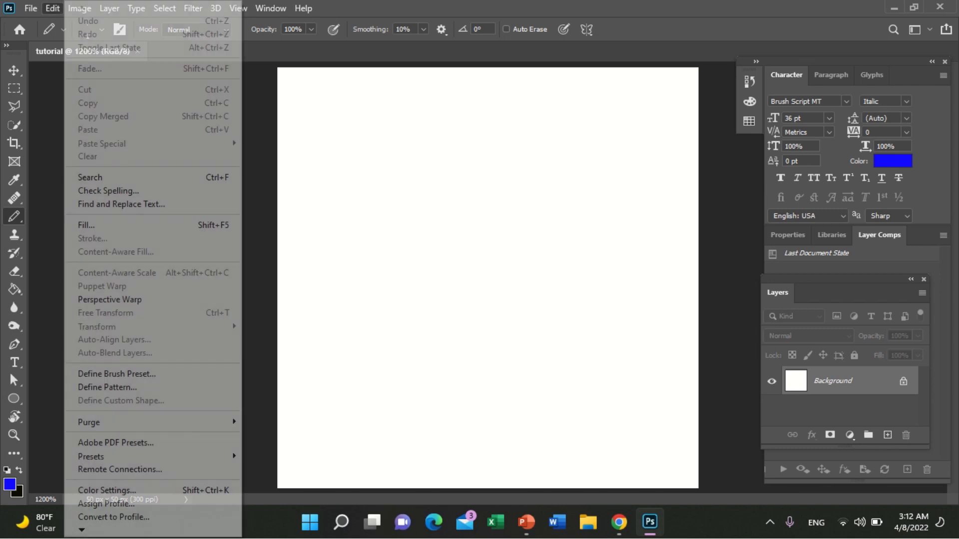
pyautogui.scroll(-1, 124, 516)
pyautogui.scroll(-2, 125, 499)
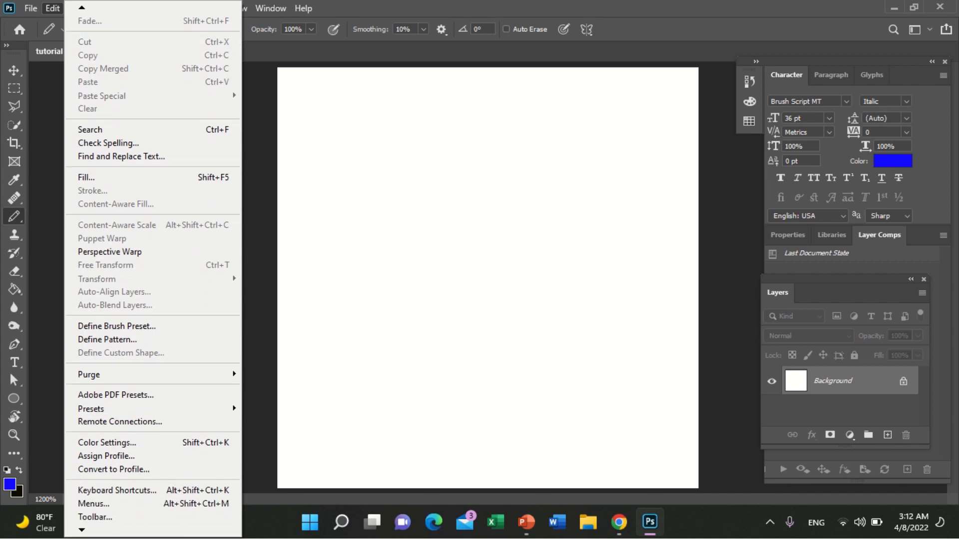
pyautogui.moveTo(100, 517)
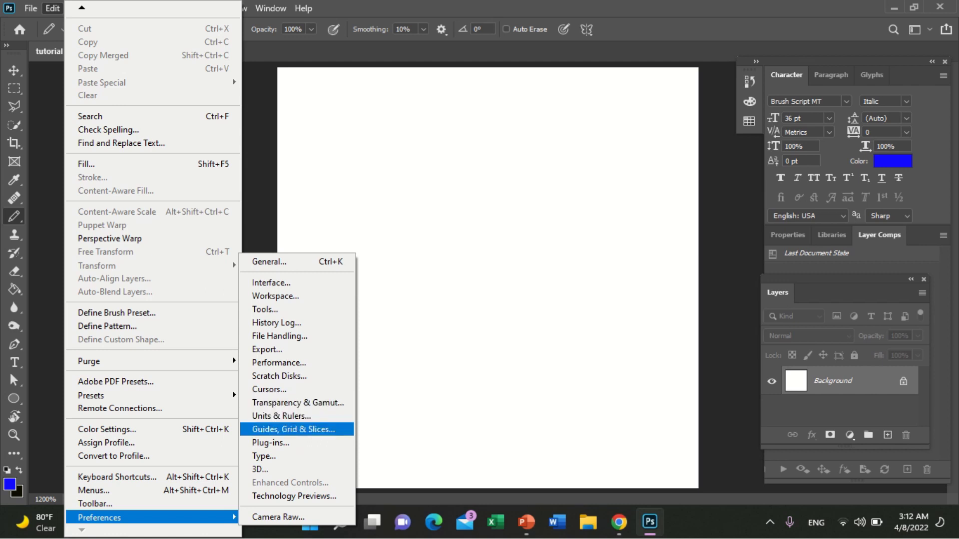
pyautogui.click(294, 429)
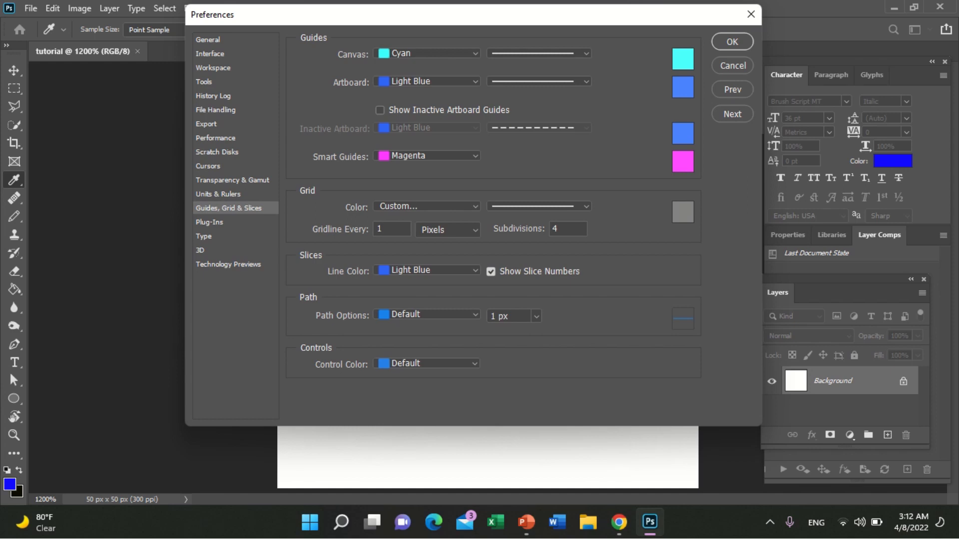
pyautogui.click(447, 230)
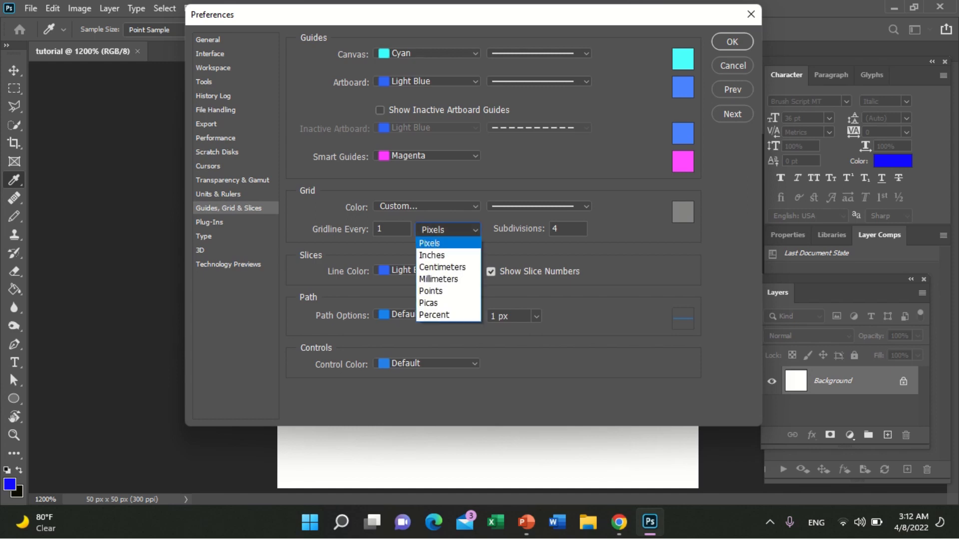
pyautogui.press('Return')
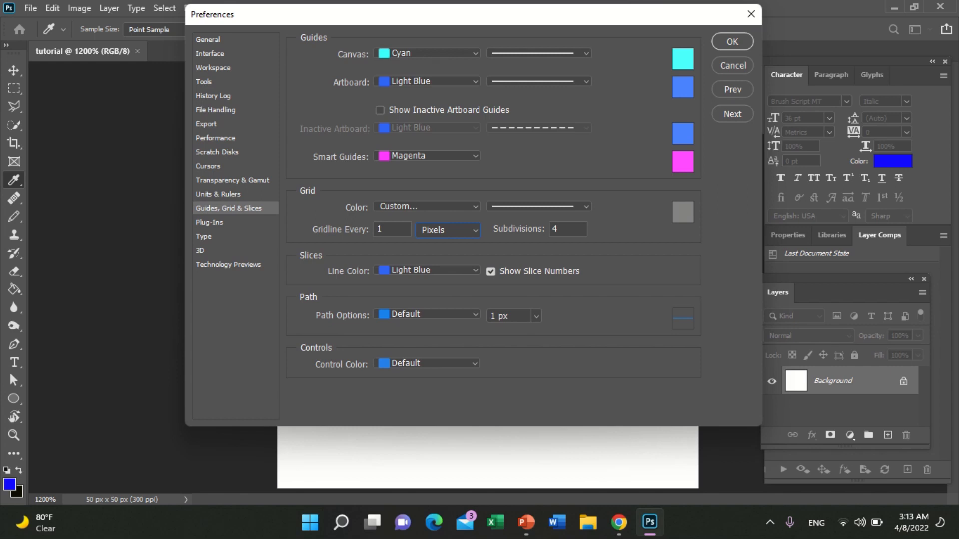
# Set the general image interpolation preference to Nearest Neighbor (preserve hard edges) and apply the preferences.
pyautogui.click(208, 40)
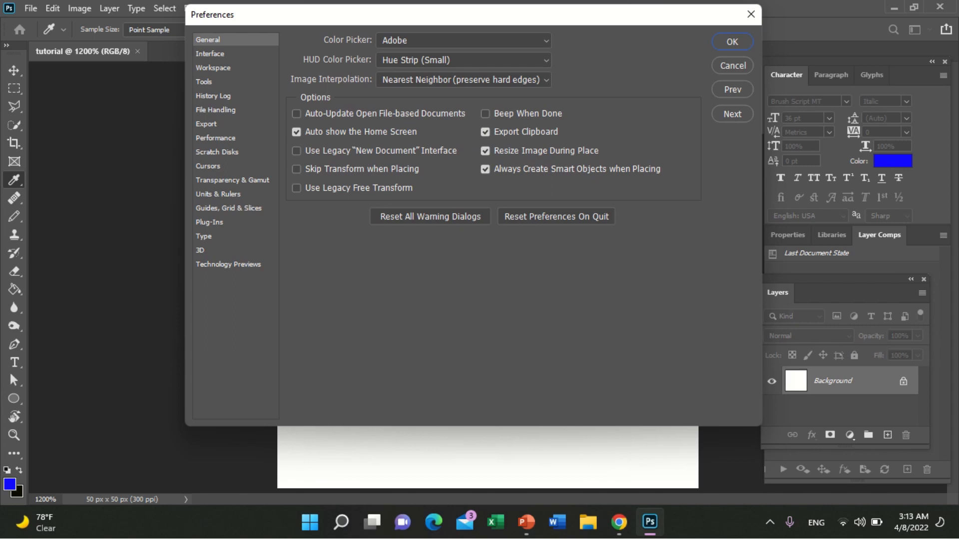
pyautogui.click(463, 80)
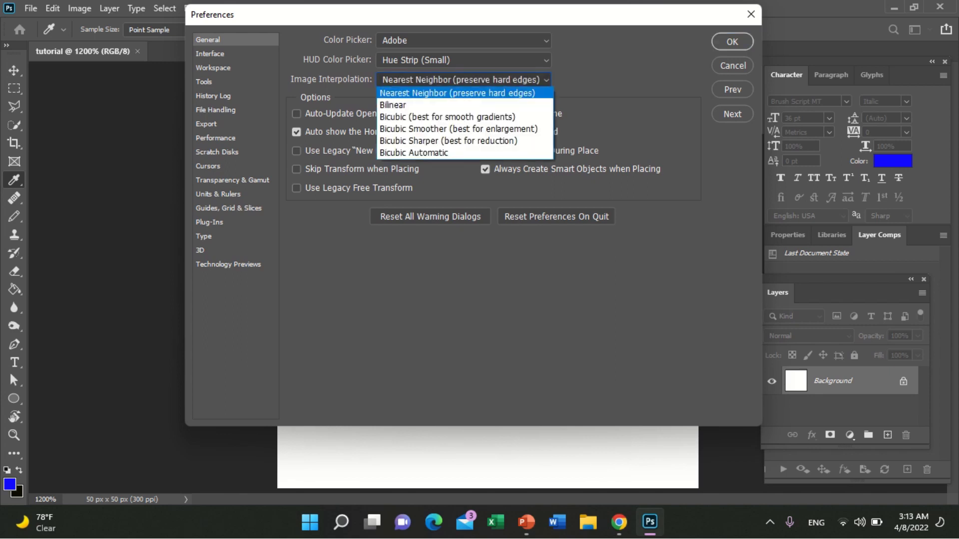
pyautogui.press('Return')
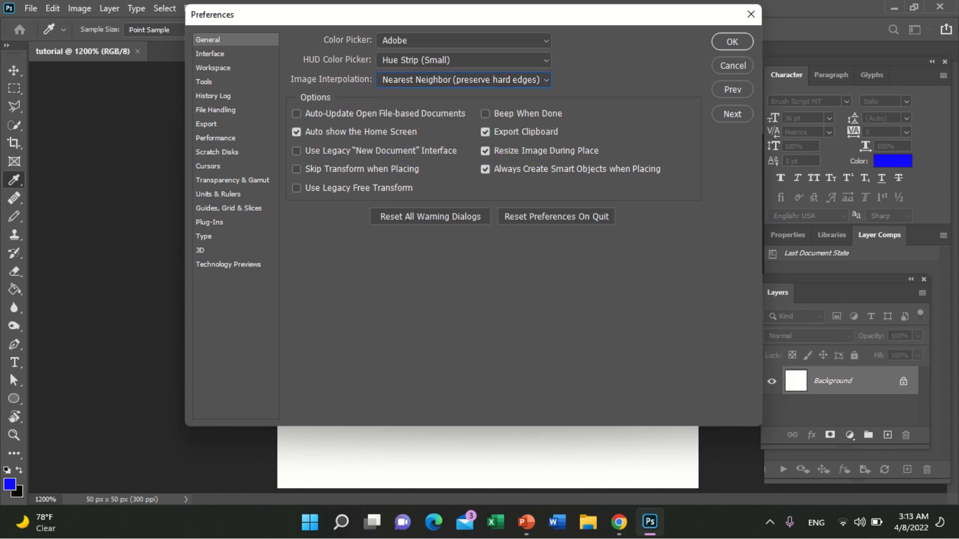
pyautogui.press('b')
pyautogui.press('Return')
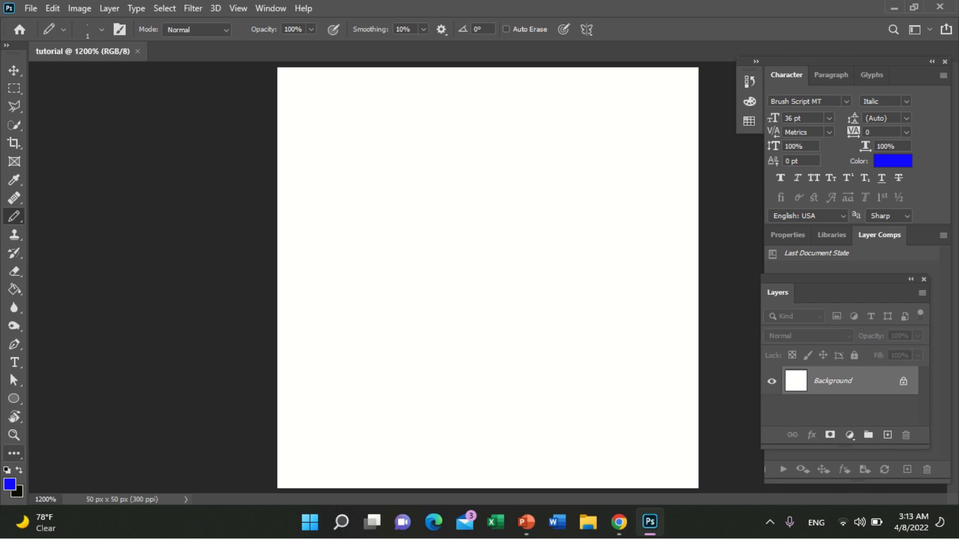
# Set the foreground color to pink ef5fff and fill the Background layer with it.
pyautogui.click(14, 289)
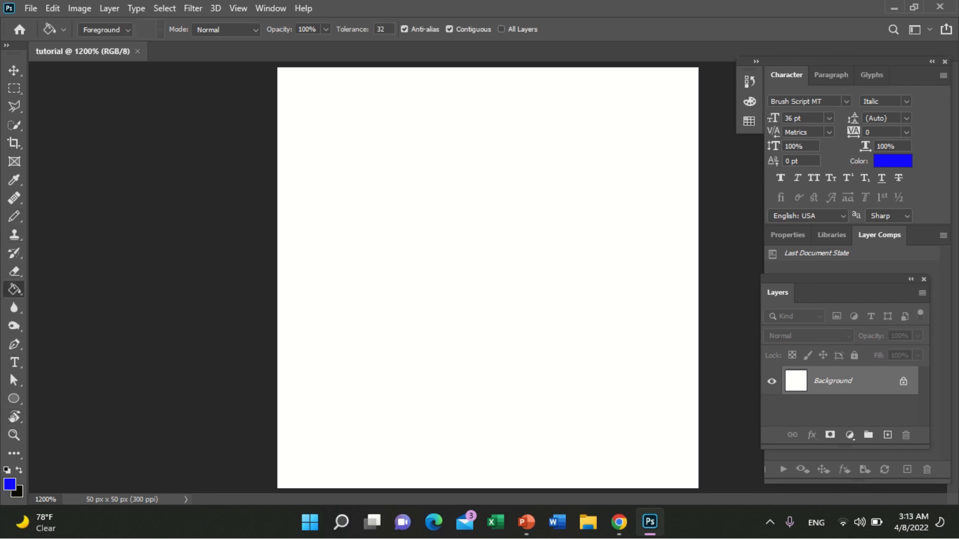
pyautogui.click(9, 484)
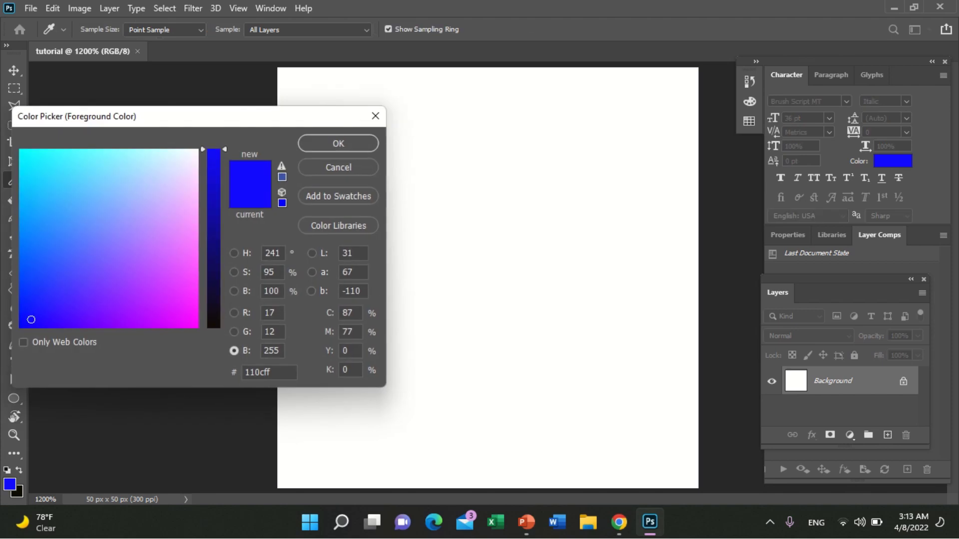
pyautogui.moveTo(31, 319)
pyautogui.mouseDown()
pyautogui.moveTo(67, 319)
pyautogui.moveTo(186, 261)
pyautogui.mouseUp()
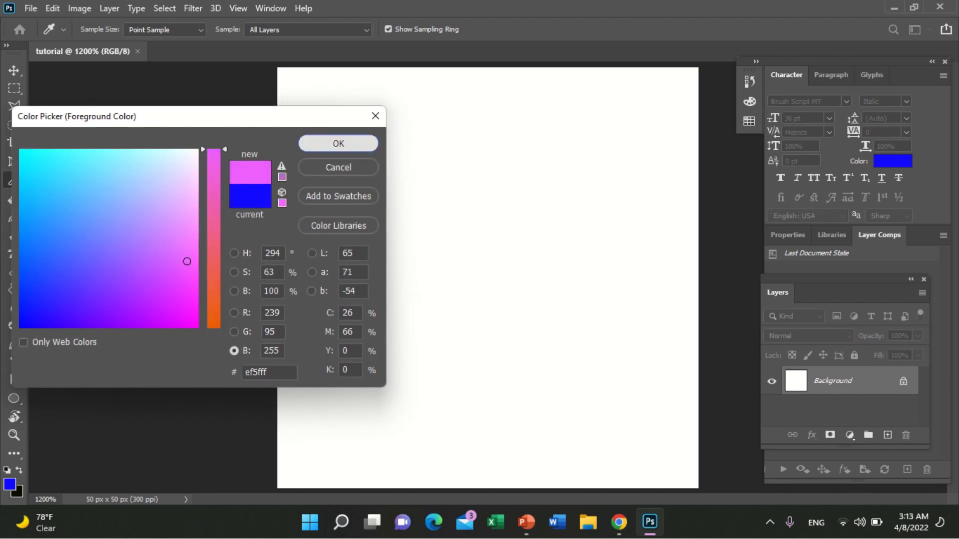
pyautogui.click(338, 144)
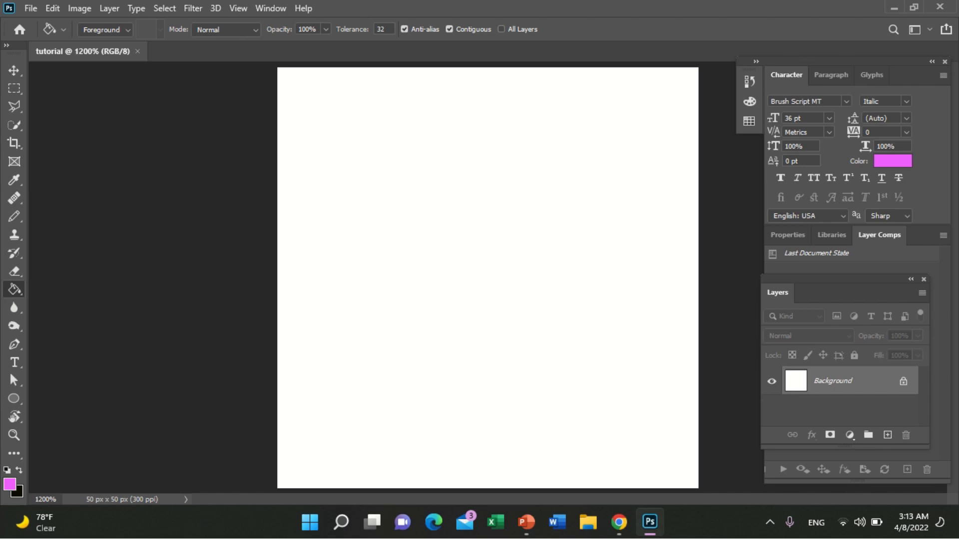
pyautogui.hotkey('alt', 'BackSpace')
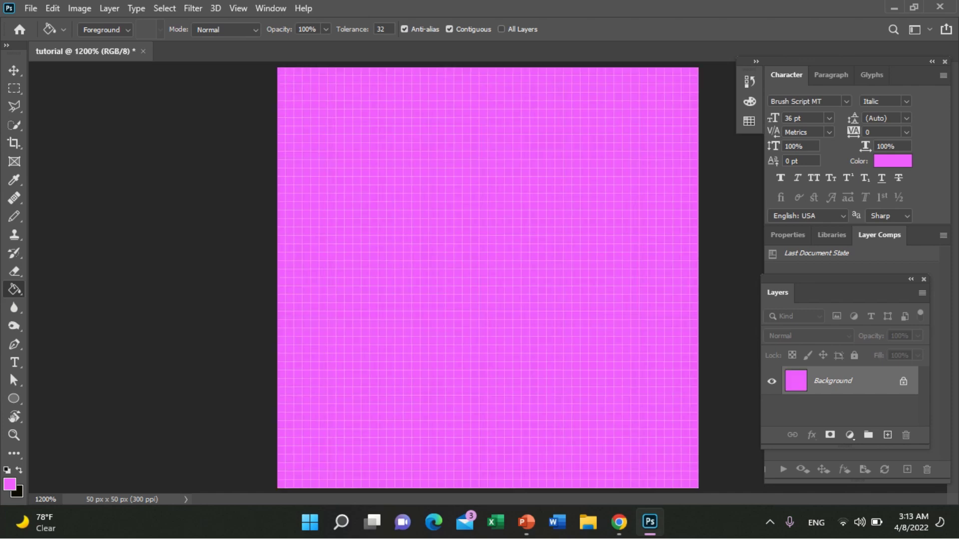
# Add a new layer above the Background and choose the Pencil tool for it.
pyautogui.press('v')
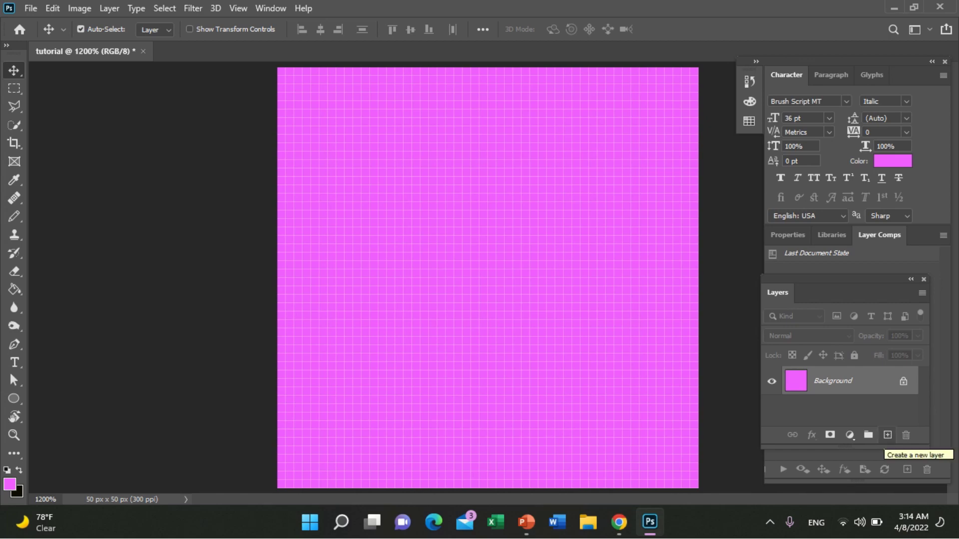
pyautogui.click(887, 435)
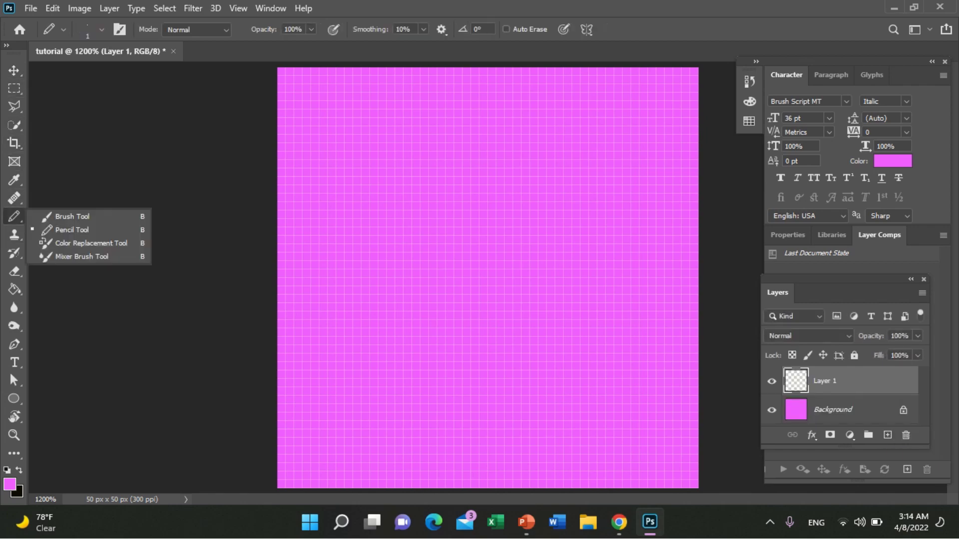
pyautogui.moveTo(14, 216); pyautogui.dragTo(90, 243)
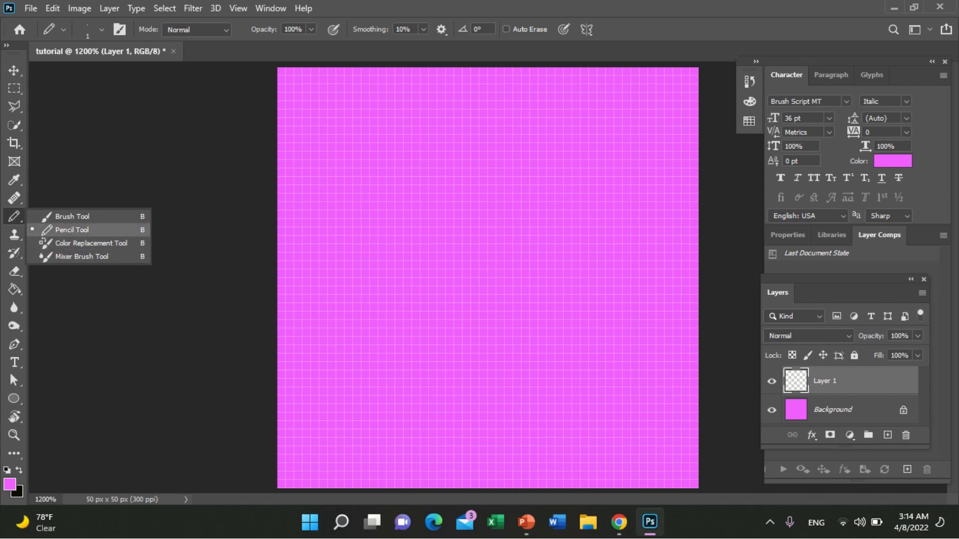
pyautogui.click(72, 229)
# Draw three pixel heart outlines on Layer 1 in blue 0704ff: a large one at the canvas center and two smaller ones above it.
pyautogui.click(10, 484)
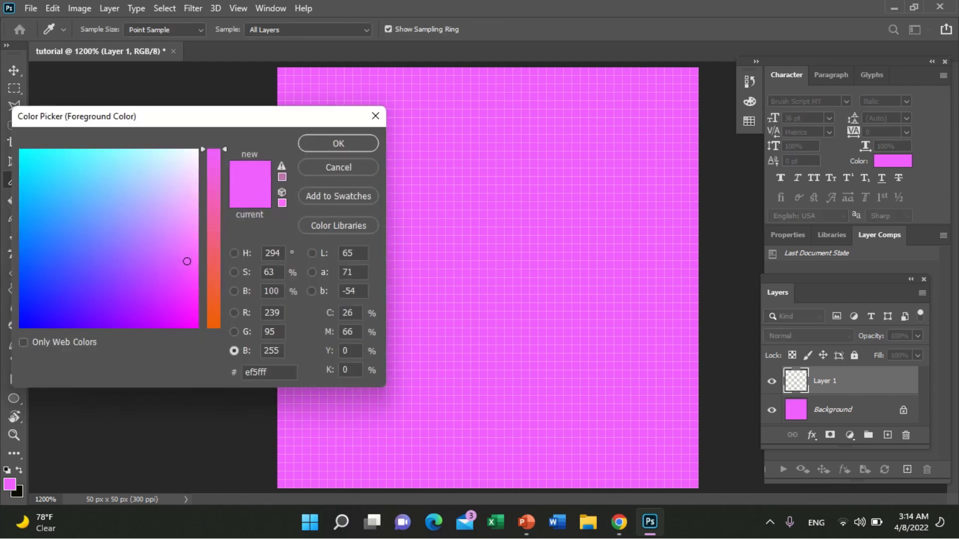
pyautogui.moveTo(100, 295); pyautogui.dragTo(24, 325)
pyautogui.click(338, 144)
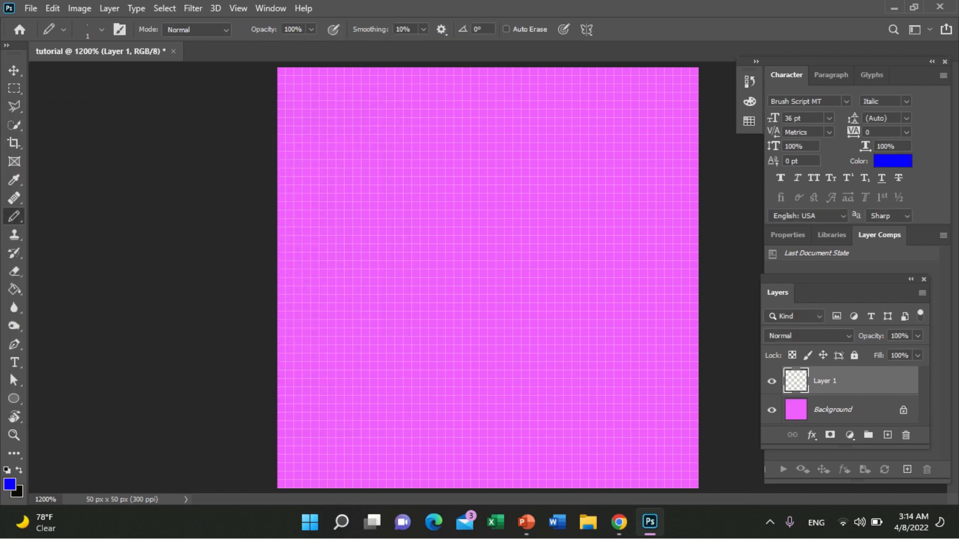
pyautogui.click(10, 484)
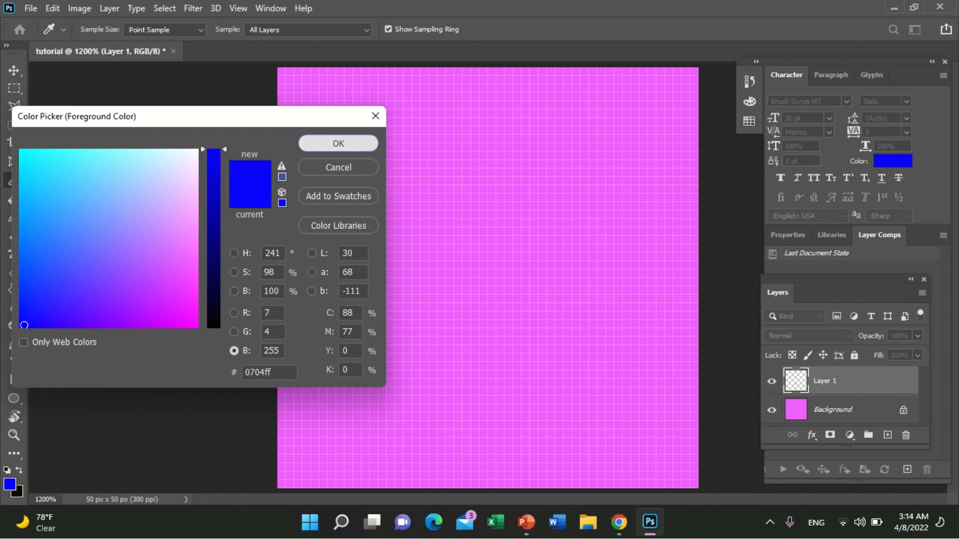
pyautogui.click(338, 143)
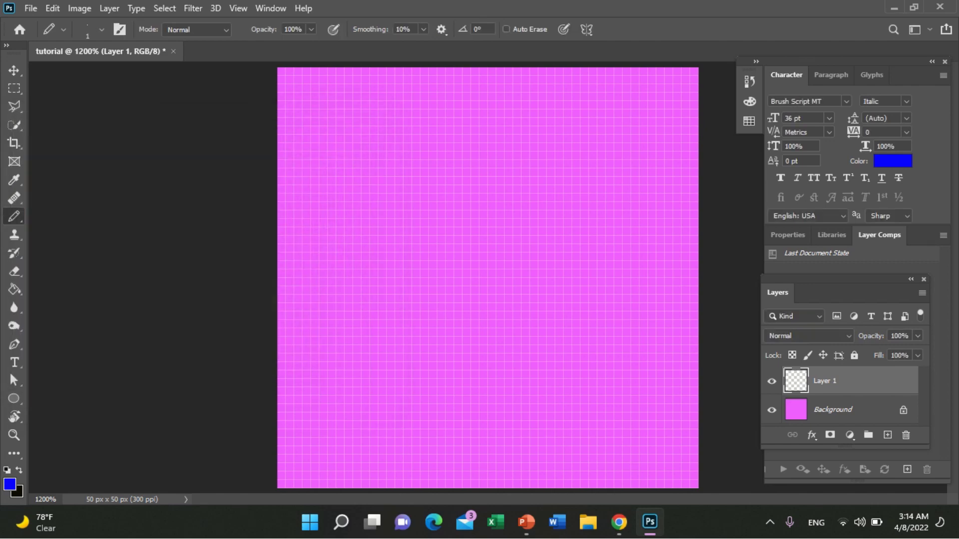
pyautogui.moveTo(500, 258)
pyautogui.mouseDown()
pyautogui.moveTo(534, 207)
pyautogui.moveTo(558, 315)
pyautogui.moveTo(509, 374)
pyautogui.moveTo(441, 315)
pyautogui.moveTo(407, 256)
pyautogui.moveTo(450, 214)
pyautogui.moveTo(496, 255)
pyautogui.mouseUp()
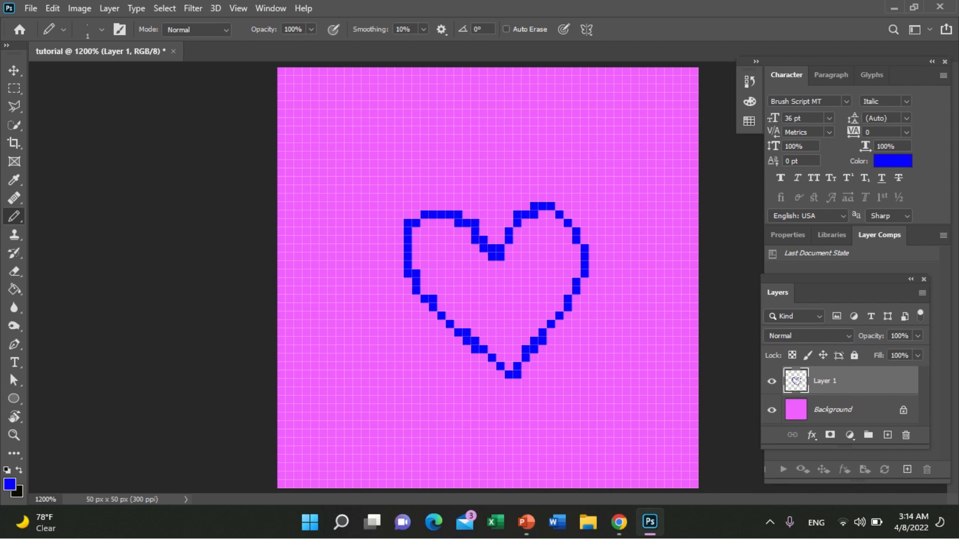
pyautogui.moveTo(492, 206)
pyautogui.mouseDown()
pyautogui.moveTo(455, 165)
pyautogui.moveTo(493, 192)
pyautogui.mouseUp()
pyautogui.moveTo(593, 172)
pyautogui.mouseDown()
pyautogui.moveTo(542, 113)
pyautogui.moveTo(618, 105)
pyautogui.moveTo(593, 172)
pyautogui.mouseUp()
# Set the foreground color to white ffffff and fill the Background layer with it.
pyautogui.click(14, 70)
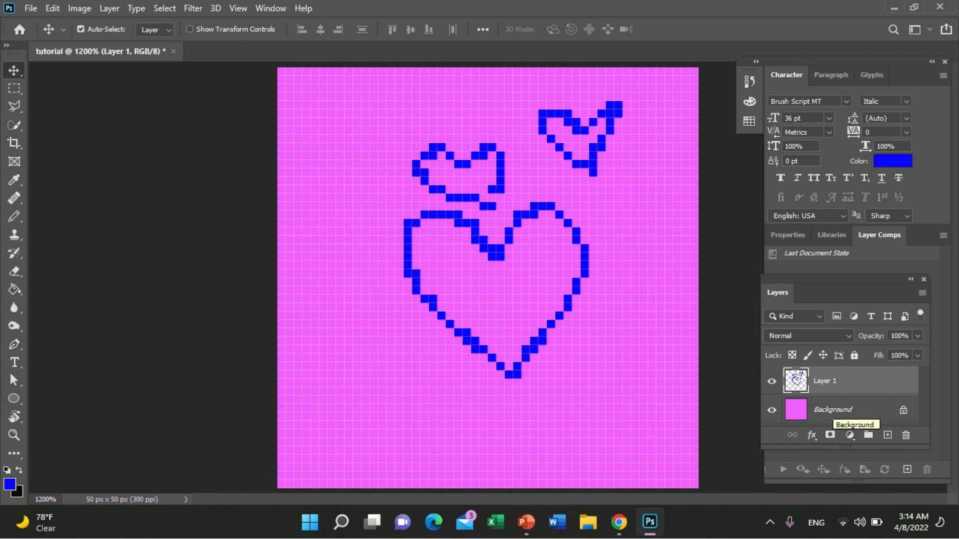
pyautogui.click(833, 409)
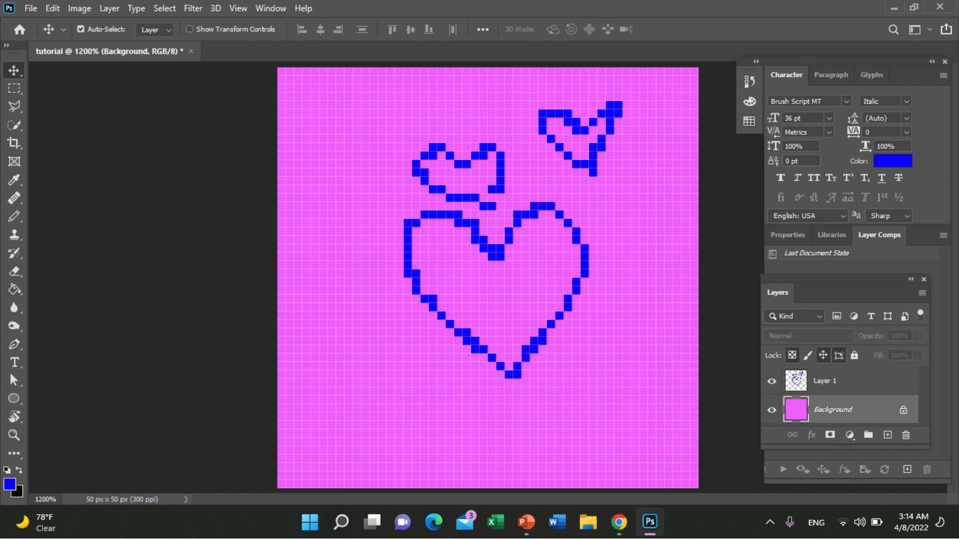
pyautogui.click(14, 289)
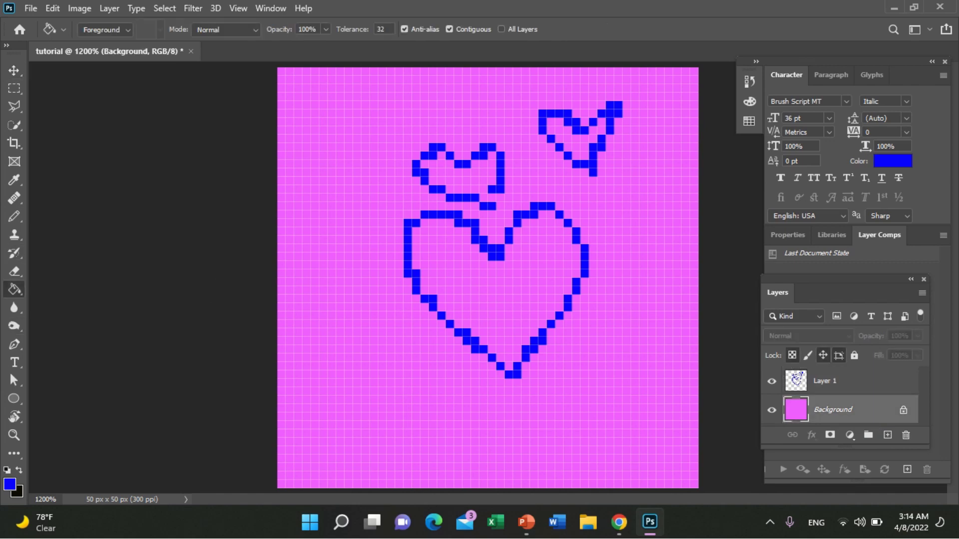
pyautogui.click(9, 484)
pyautogui.write('e7e7ff')
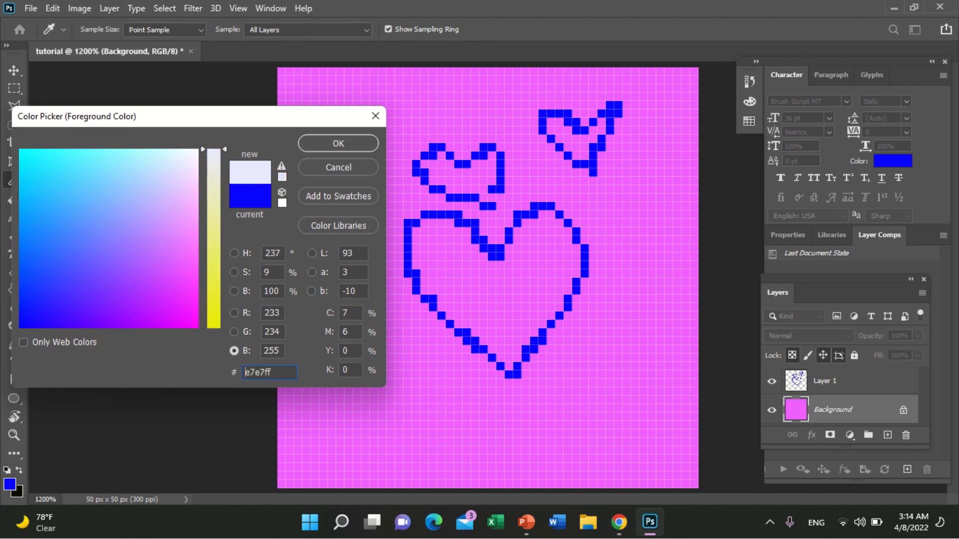
pyautogui.moveTo(183, 163); pyautogui.dragTo(198, 149)
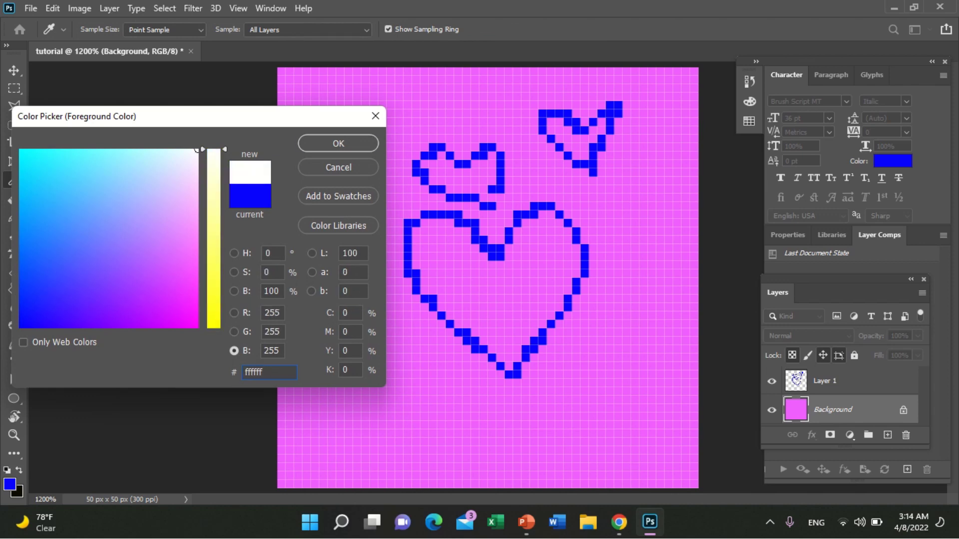
pyautogui.press('Return')
pyautogui.hotkey('alt', 'BackSpace')
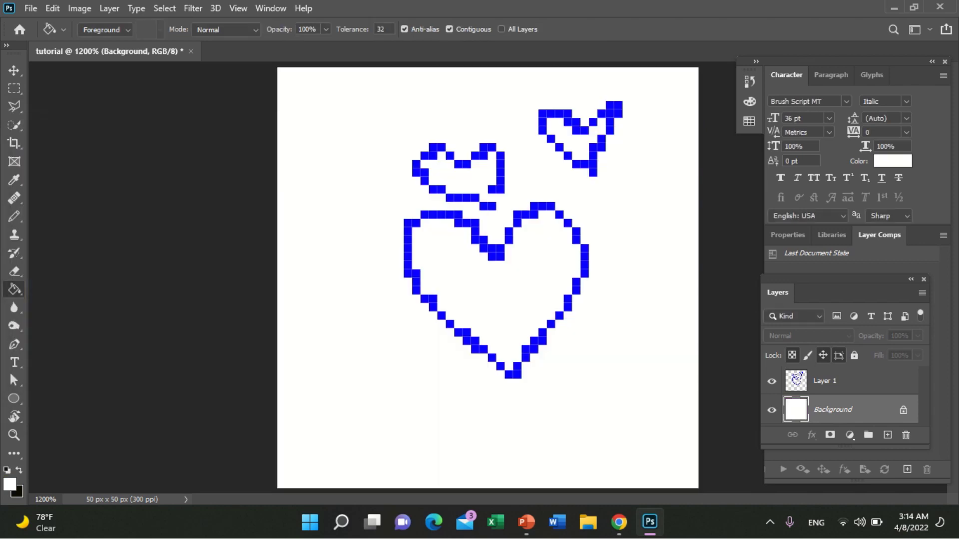